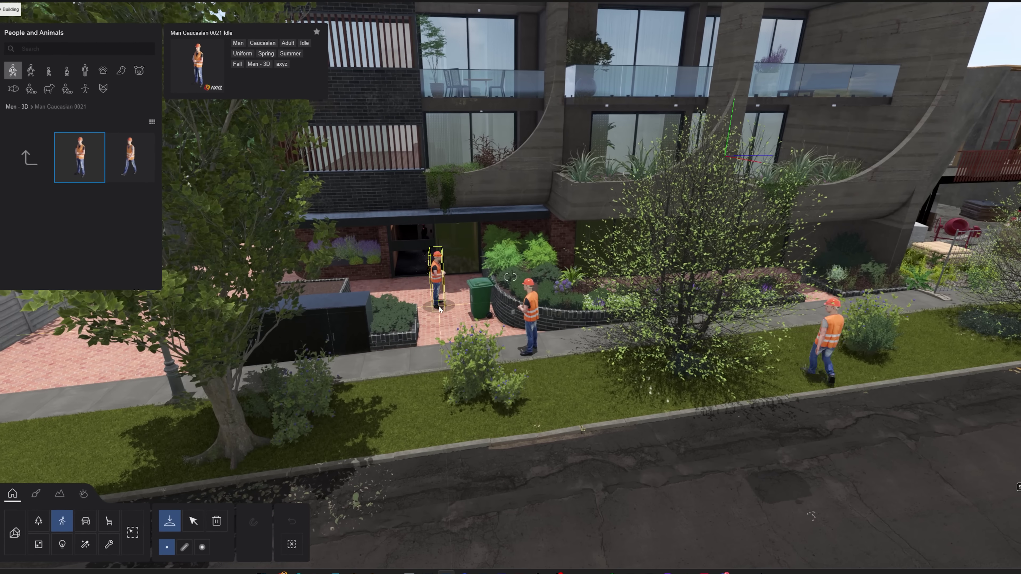
- Place four walking construction workers on the path and lawn, then add a vehicle model
left_click(121, 154)
left_click(404, 437)
left_click(502, 360)
left_click(356, 379)
left_click(924, 317)
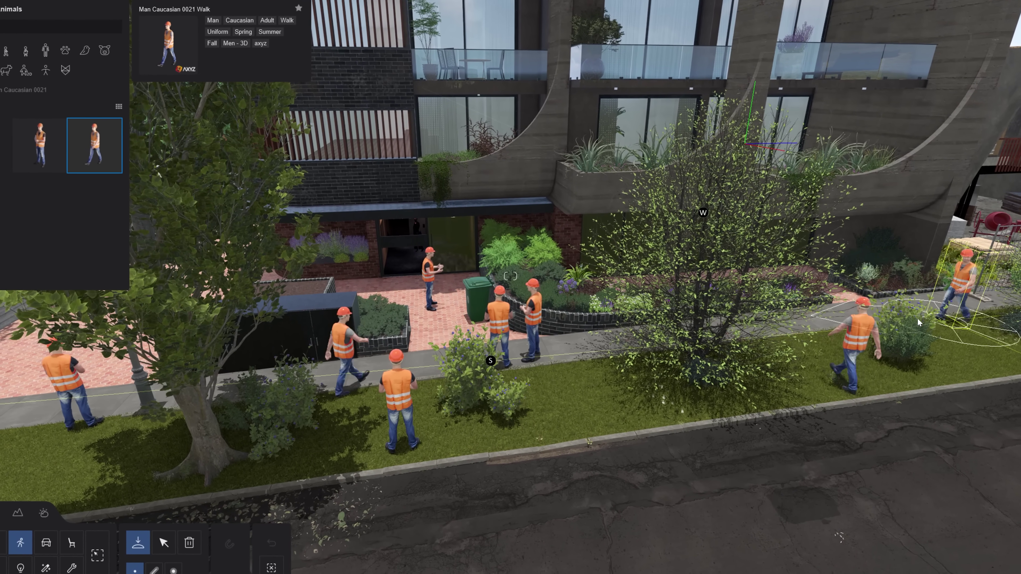
left_click(36, 548)
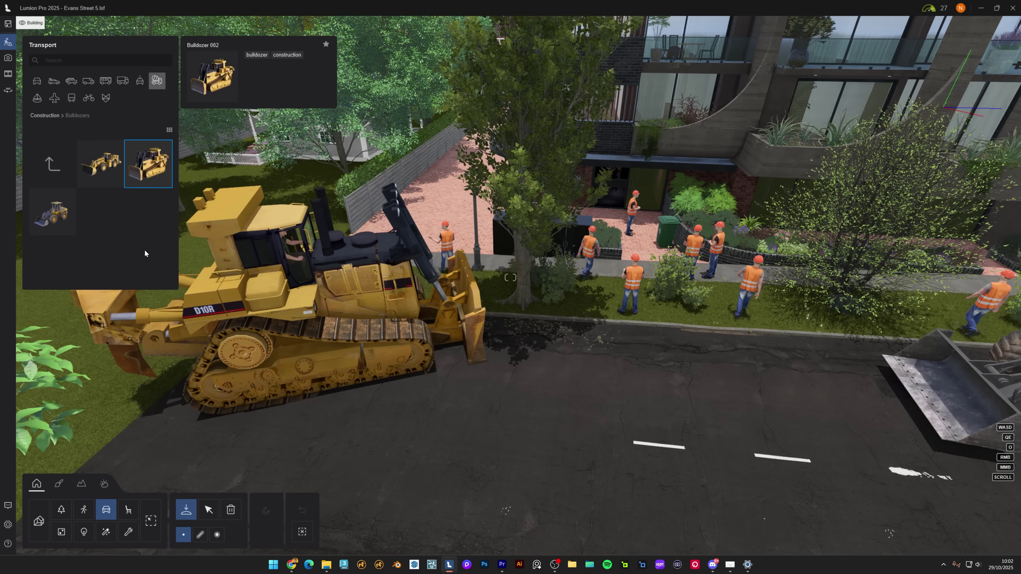
left_click(99, 211)
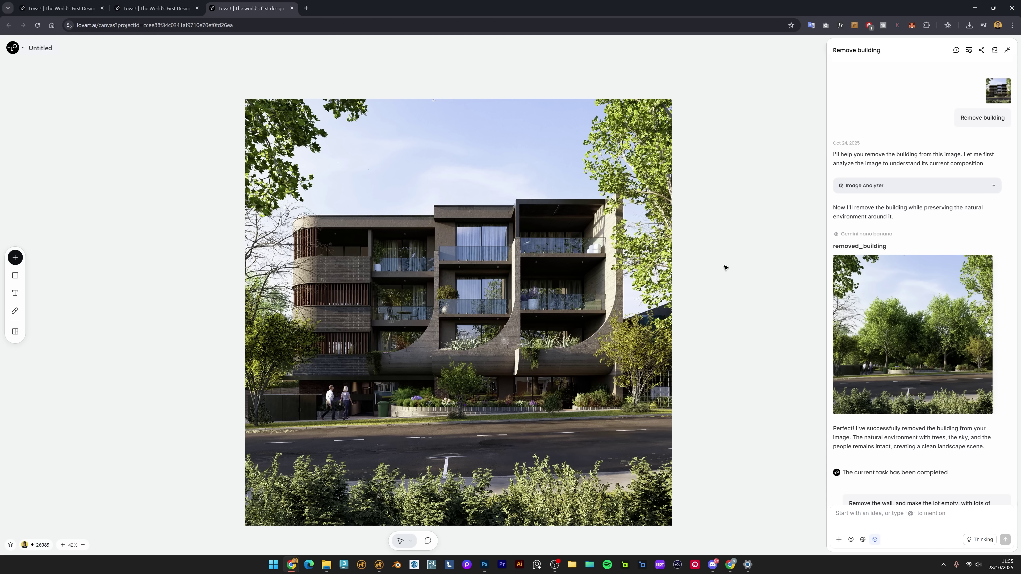
- Preview the removed_building result, then view the empty_lot image of the grassy, weedy lot
left_click_drag(724, 267, 723, 251)
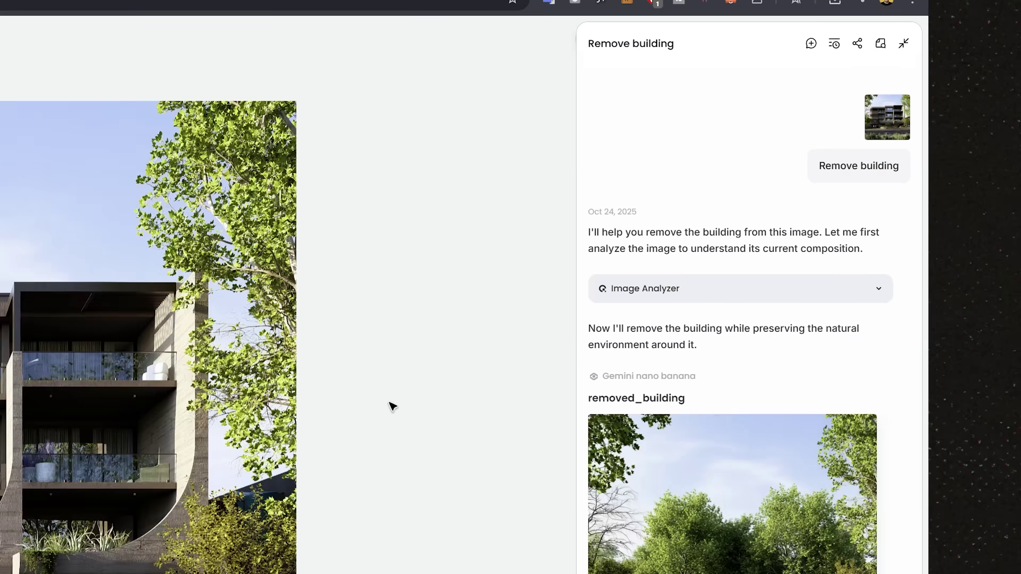
left_click(875, 296)
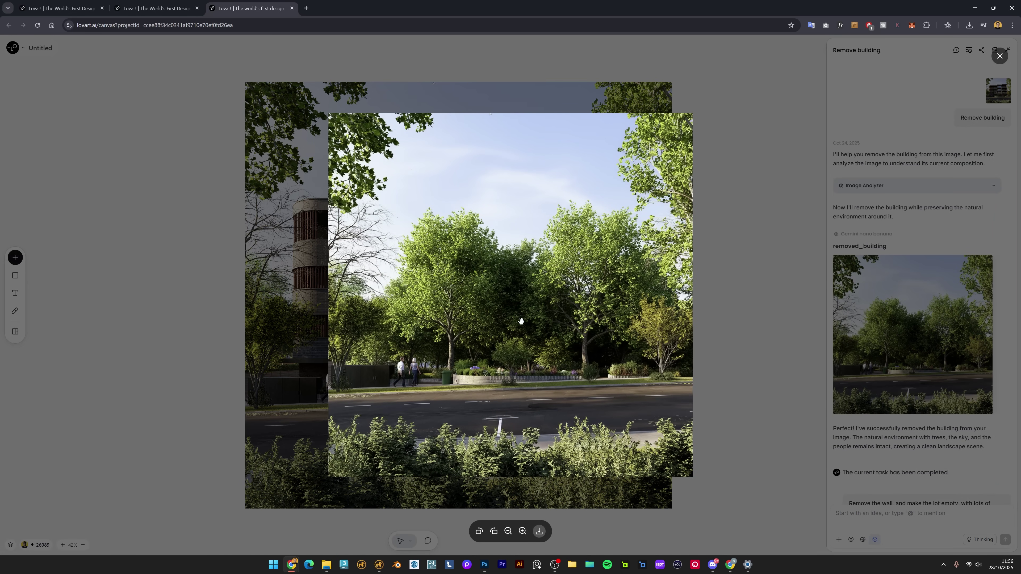
left_click(608, 361)
scroll(920, 357, "down", 3)
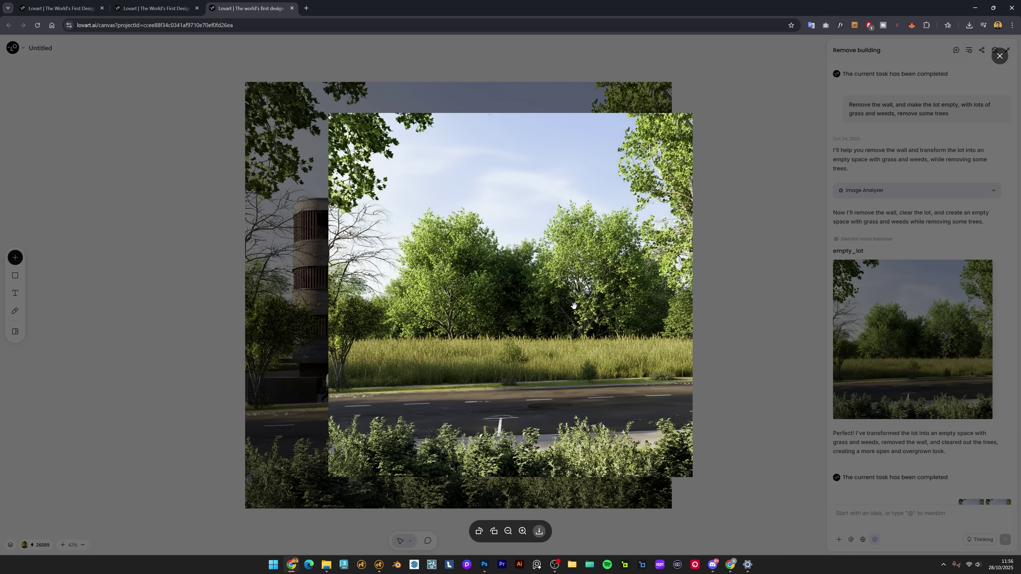
left_click(760, 315)
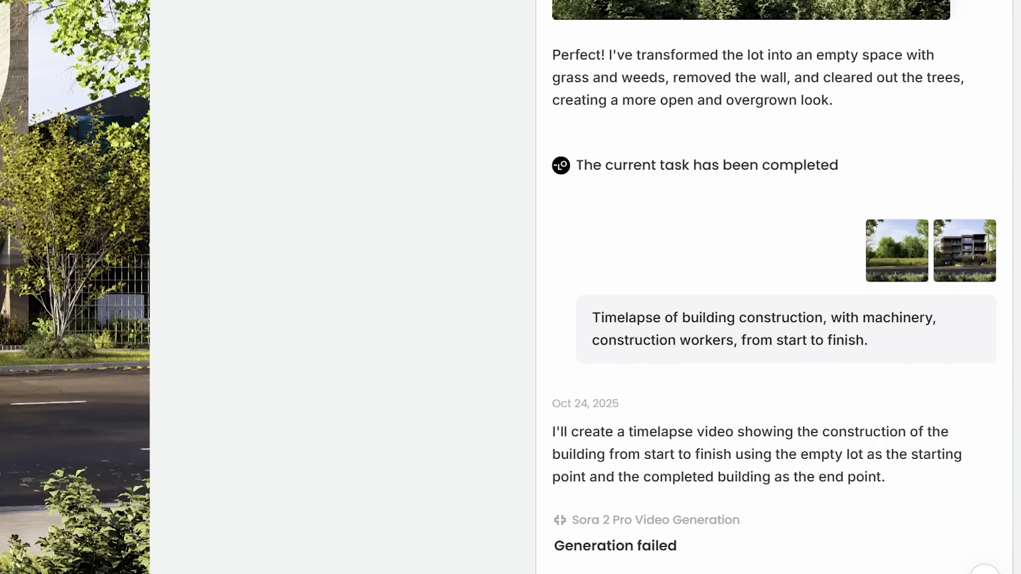
- Select the whole construction timelapse prompt paragraph in the chat
triple_click(723, 328)
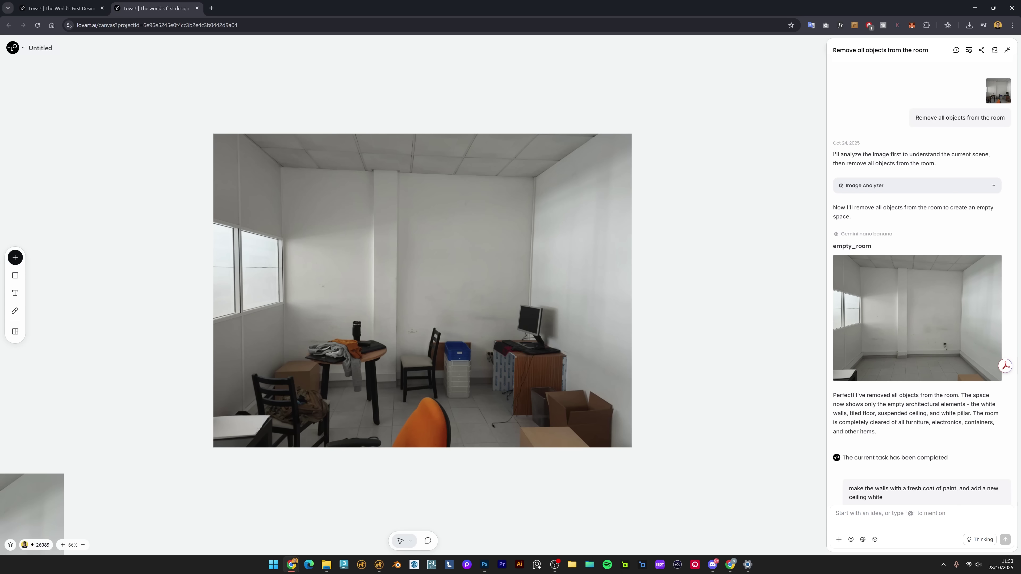
left_click_drag(915, 117, 1005, 118)
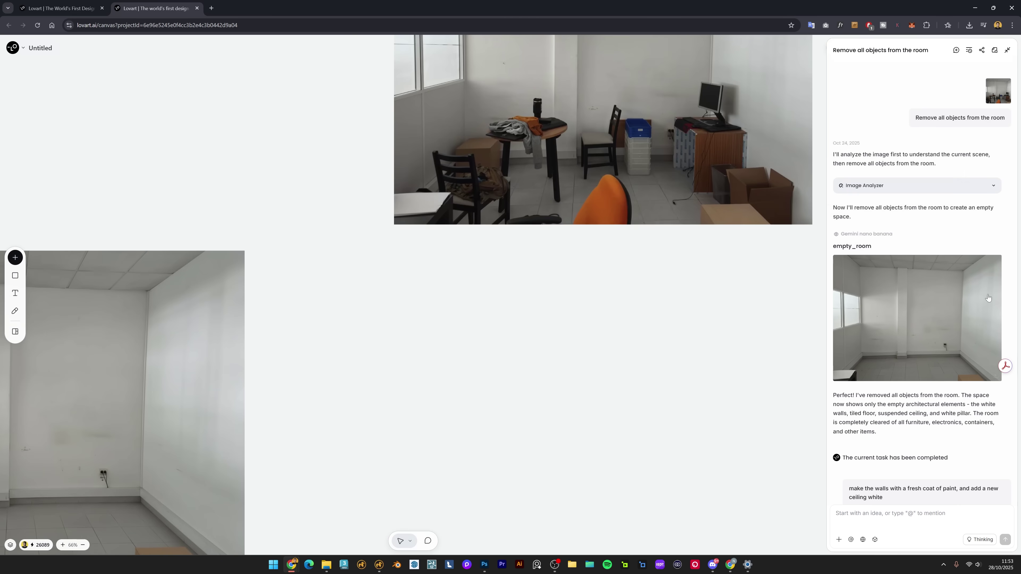
left_click(988, 294)
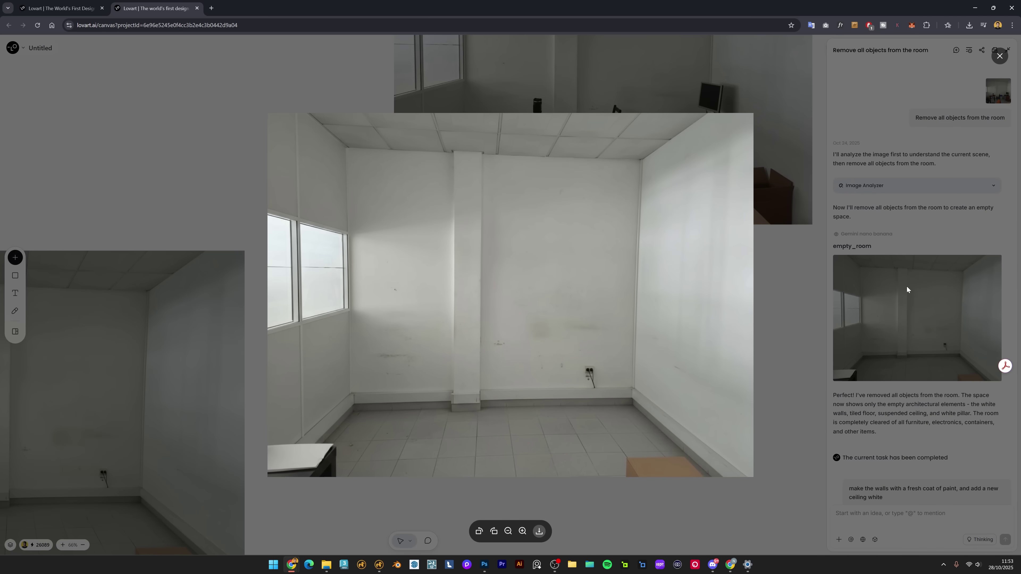
left_click(783, 337)
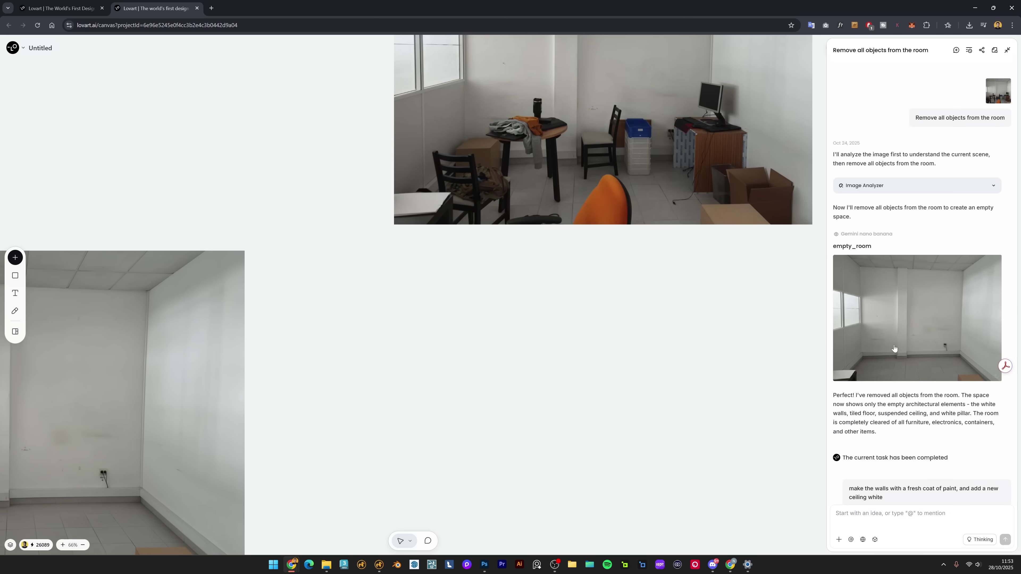
scroll(906, 310, "down", 6)
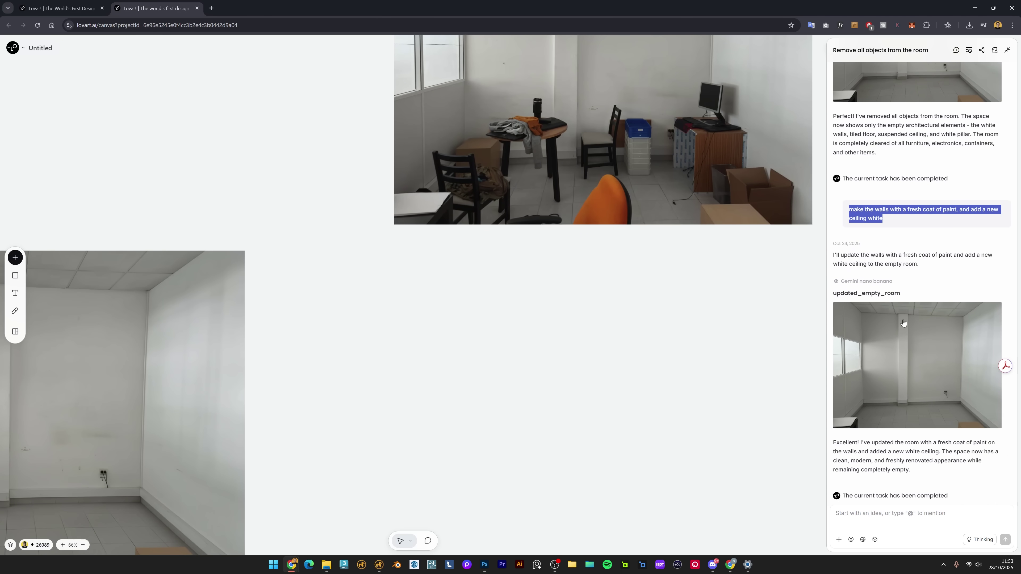
scroll(903, 323, "down", 5)
left_click(902, 299)
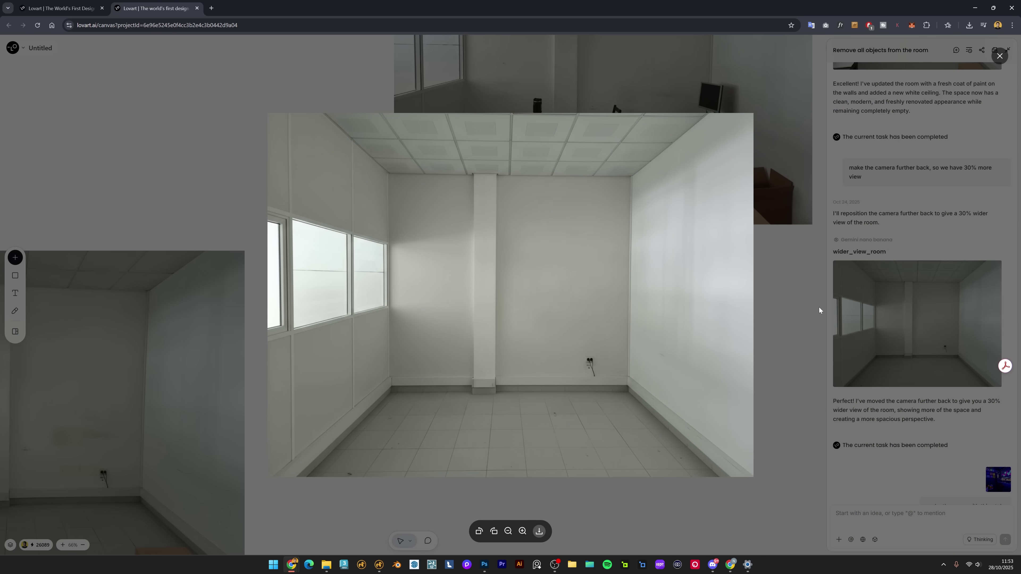
left_click(792, 308)
scroll(1006, 329, "down", 4)
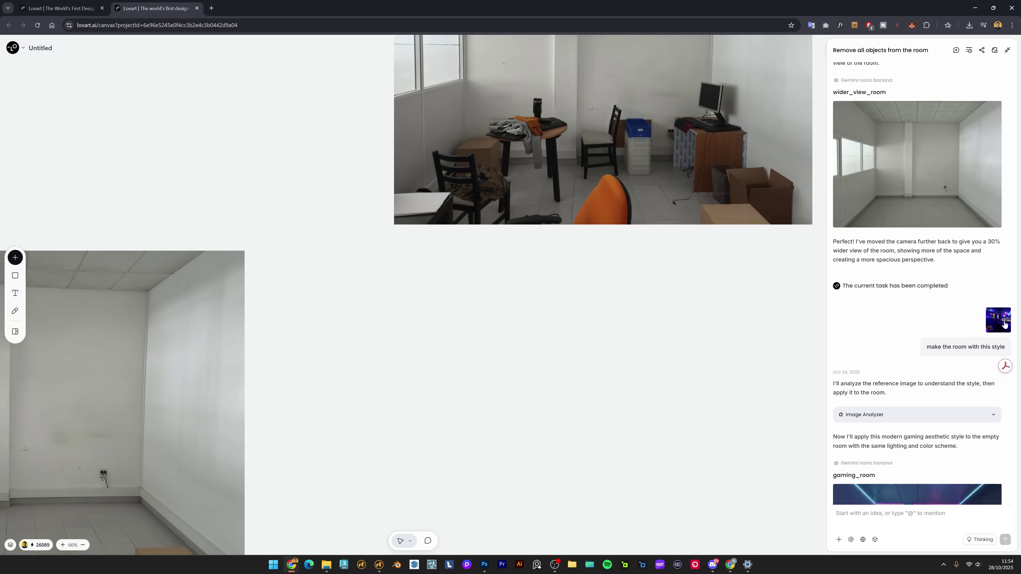
left_click(1003, 324)
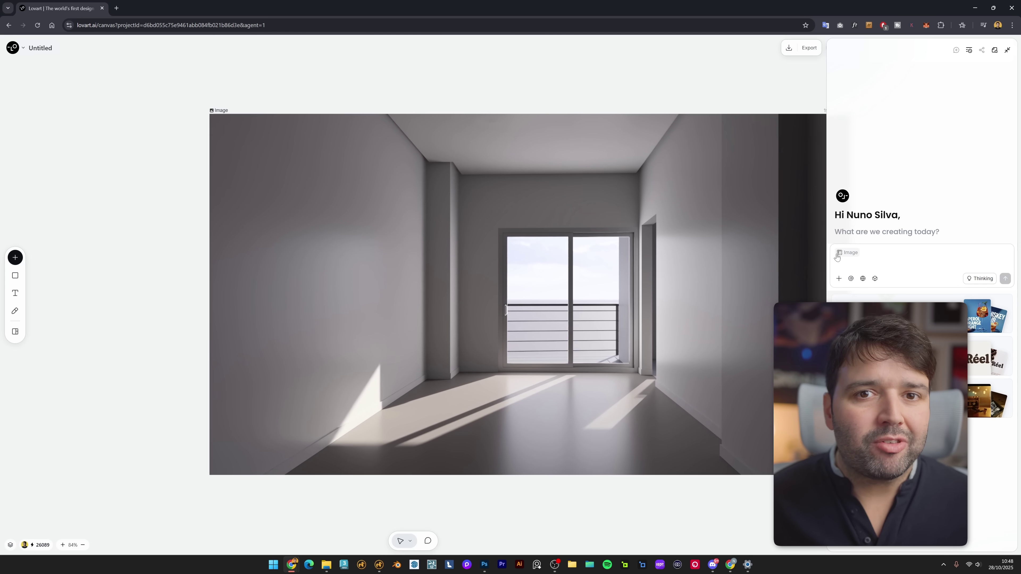
- Send the request 'Change the floor to oak, and paint the walls white' for the empty room
left_click(715, 256)
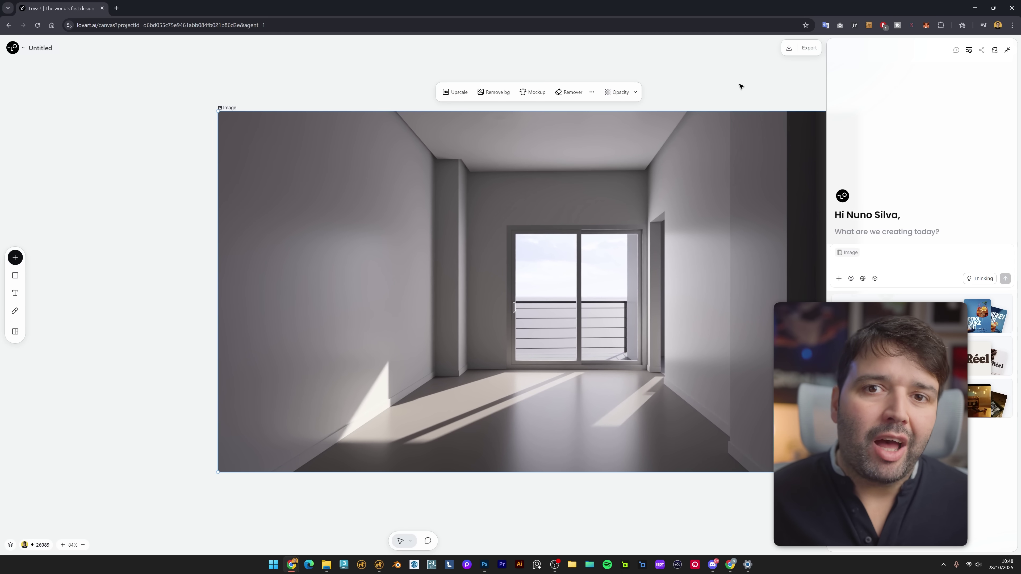
left_click_drag(739, 87, 588, 82)
key("Escape")
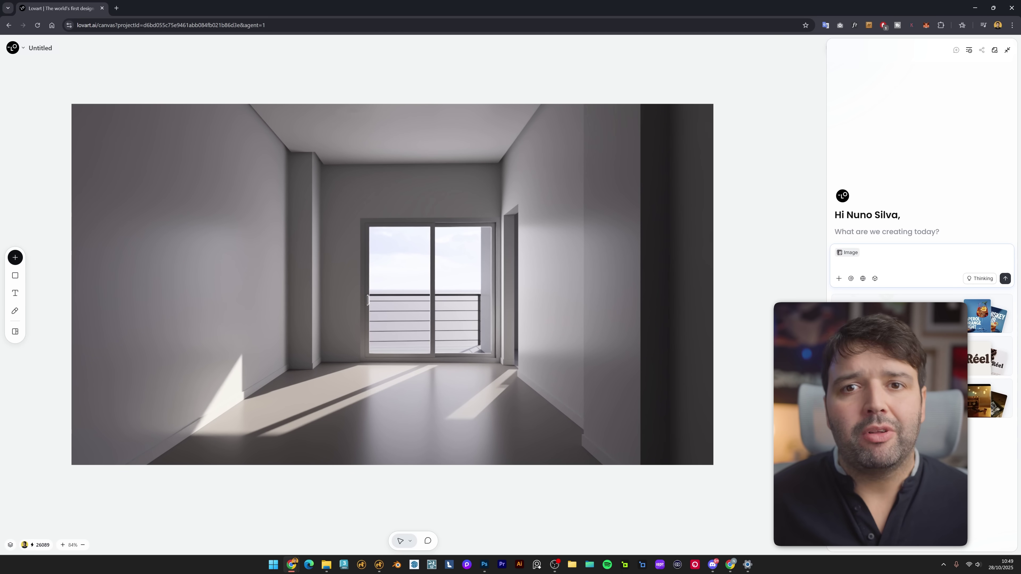
type("Change the fl")
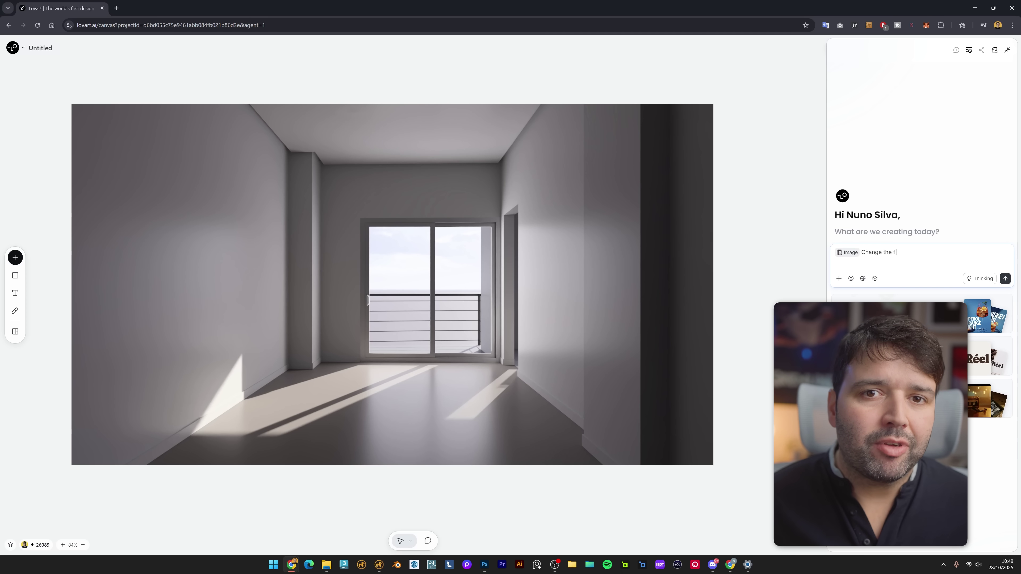
type("oor to oak, ")
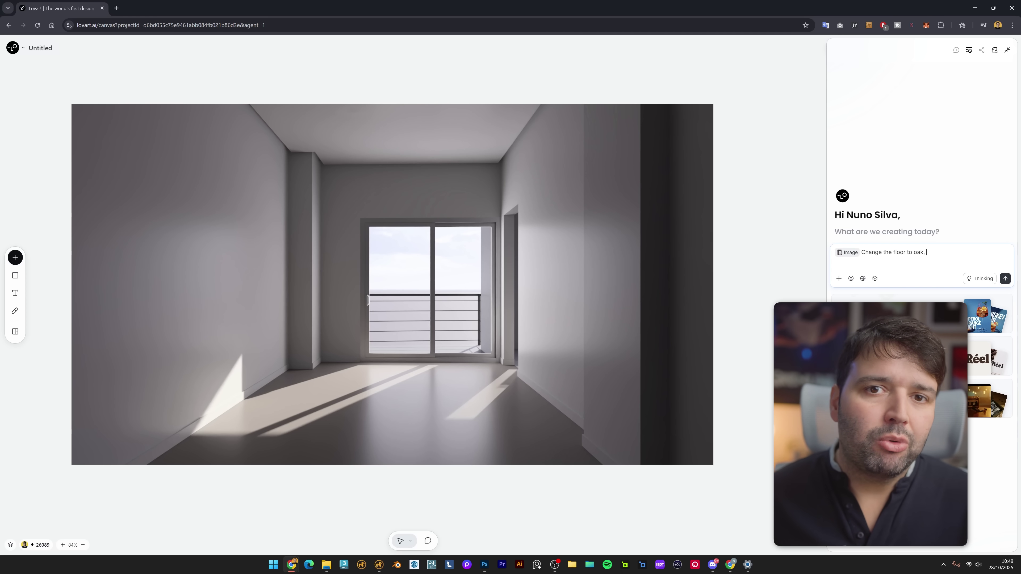
type("and paint th")
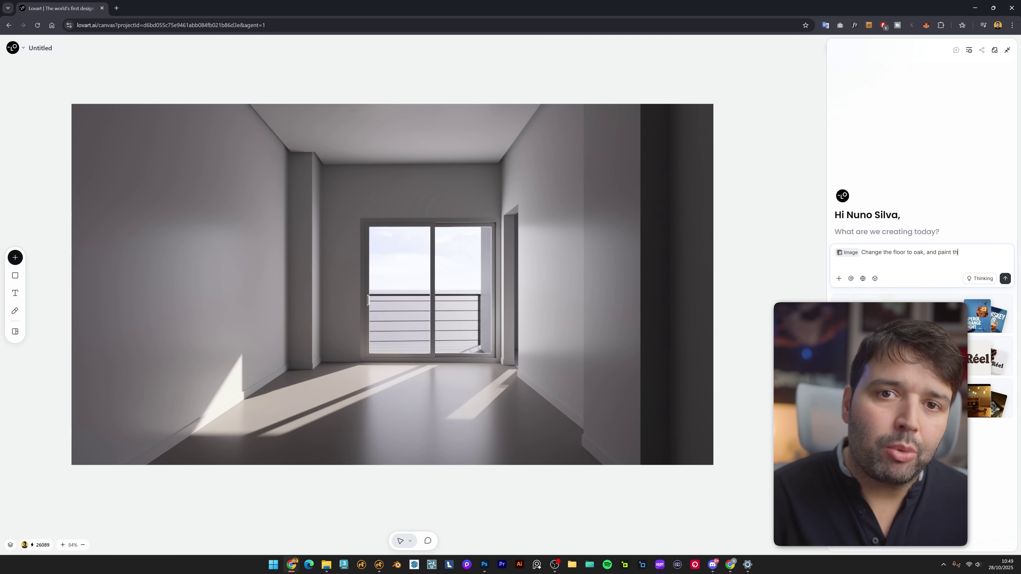
type("e walls white")
key("Return")
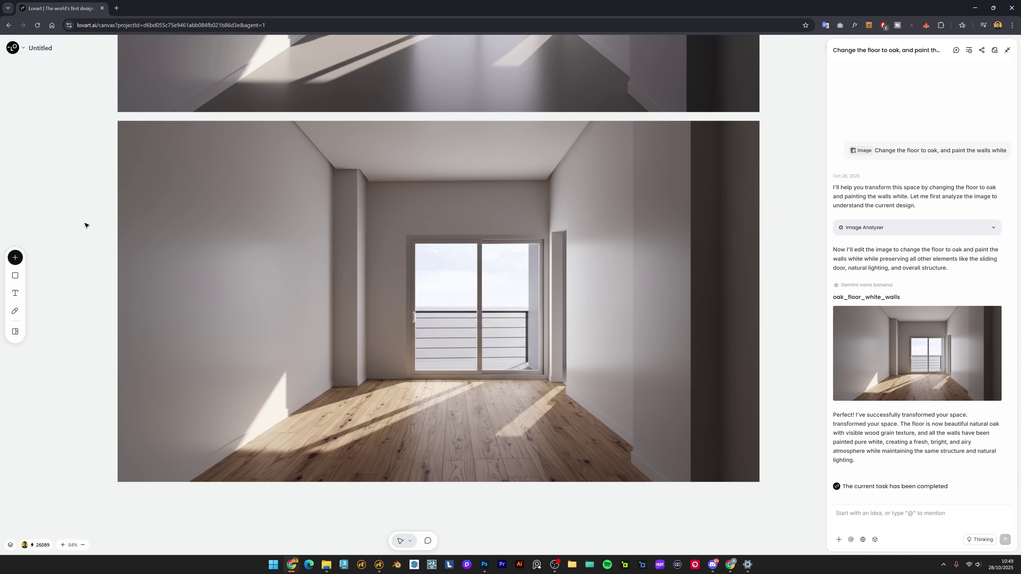
- Send a prompt adding a New York skyline view to the room
scroll(87, 237, "up", 6)
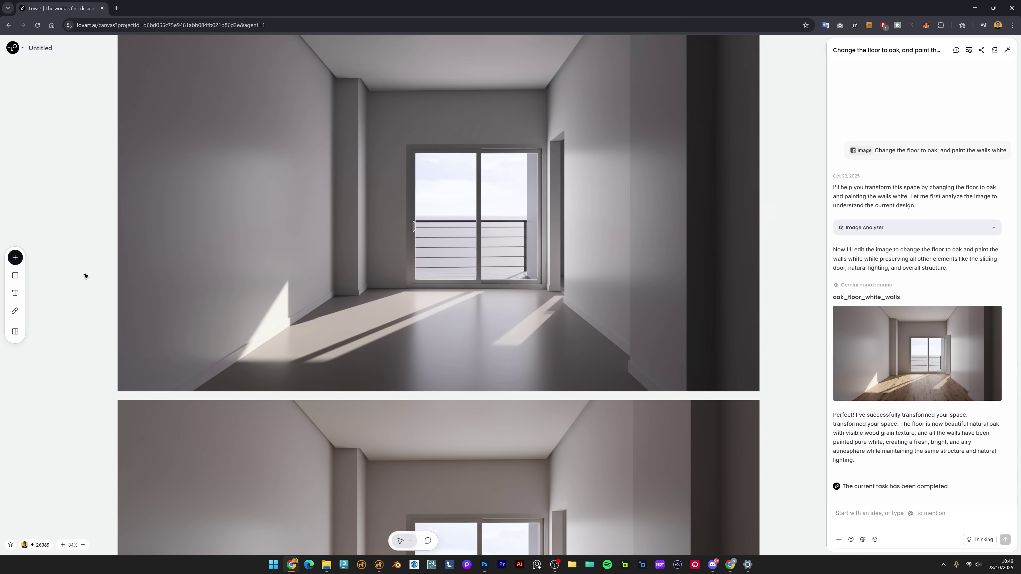
scroll(87, 277, "down", 7)
scroll(649, 349, "right", 1)
type("Add a New York city skyline")
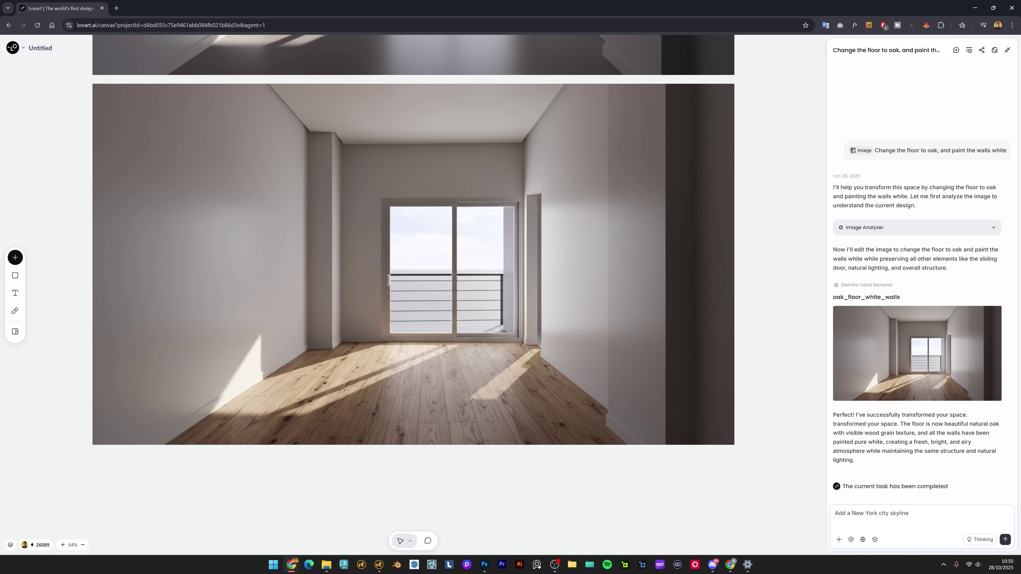
type("d")
key("Return")
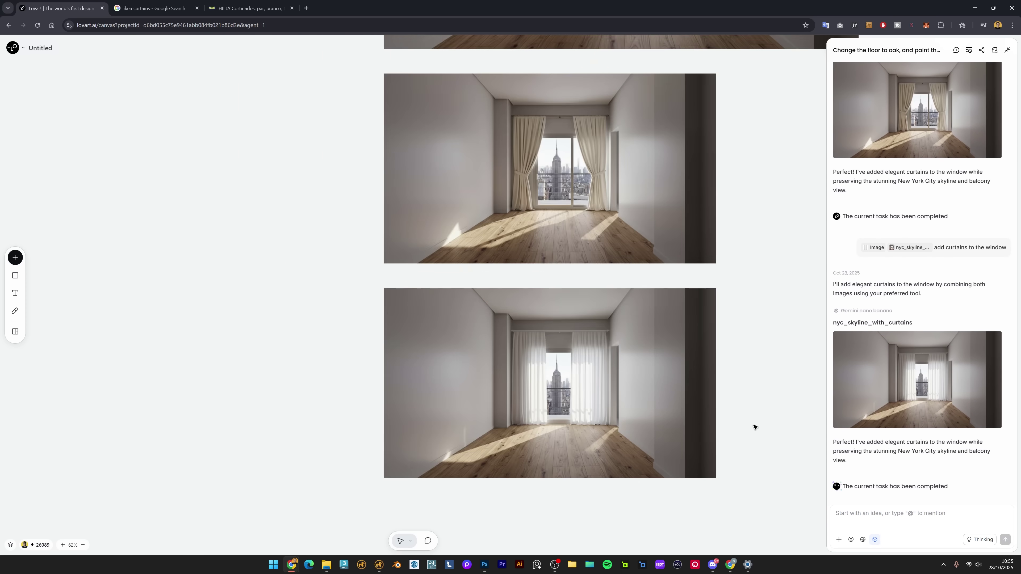
- Upload the armchair, sofa and nesting-table images and send the furnishing prompt ending 'on the foreground'
scroll(755, 426, "up", 3)
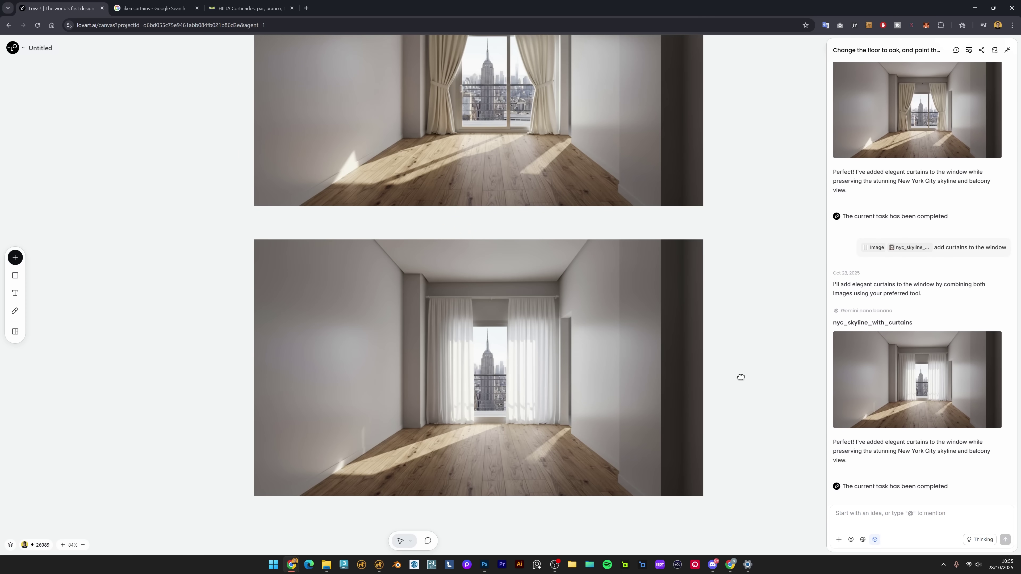
left_click_drag(740, 377, 768, 356)
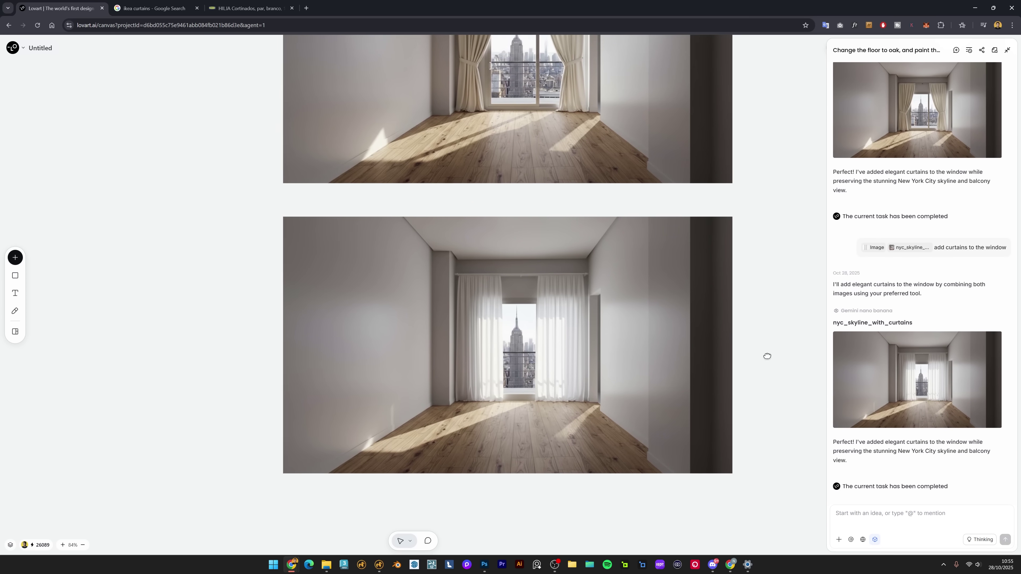
left_click(20, 262)
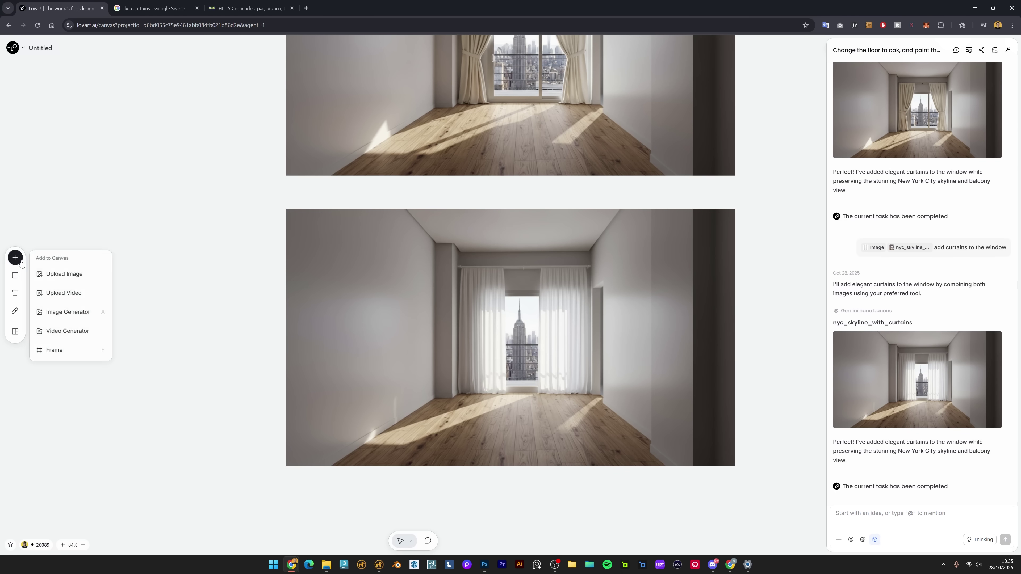
left_click(61, 275)
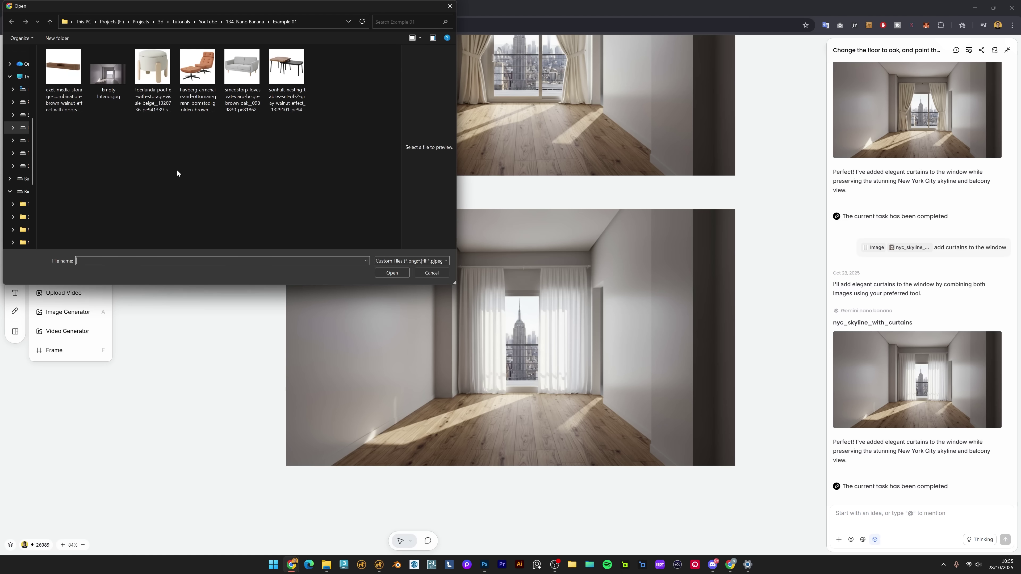
left_click(194, 74, "ctrl")
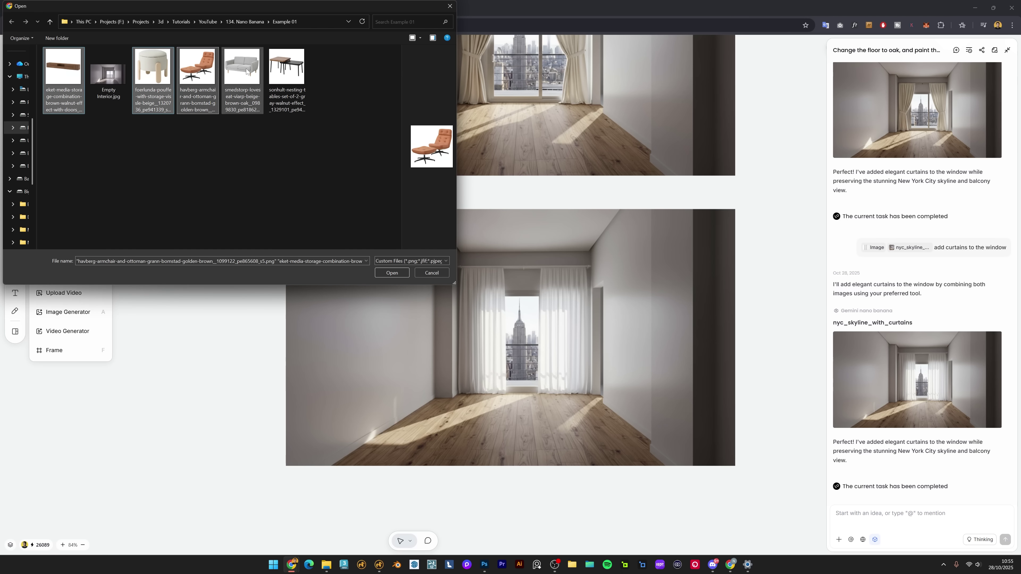
left_click(242, 68, "ctrl")
left_click(286, 69, "ctrl")
left_click(396, 274)
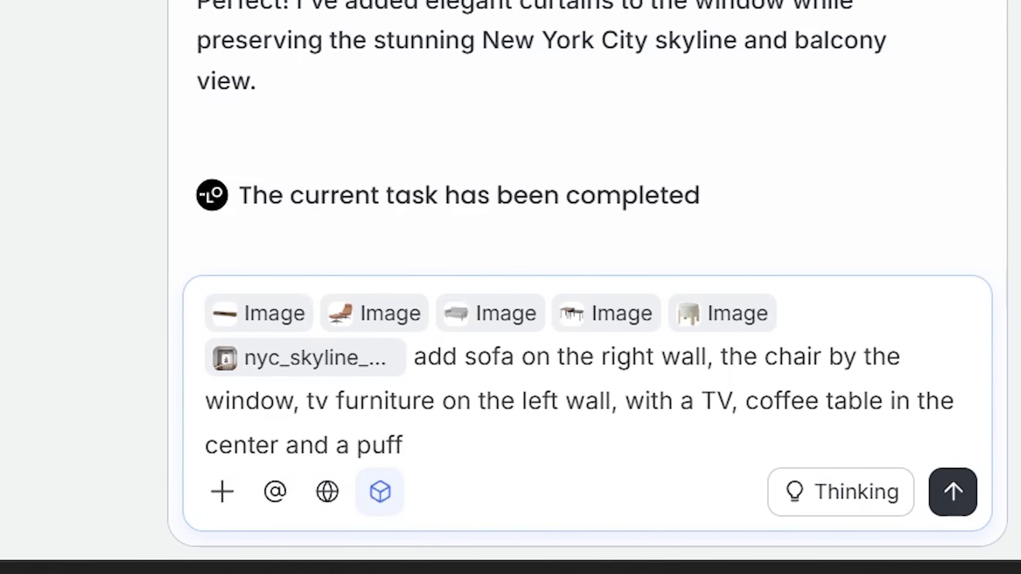
type("on")
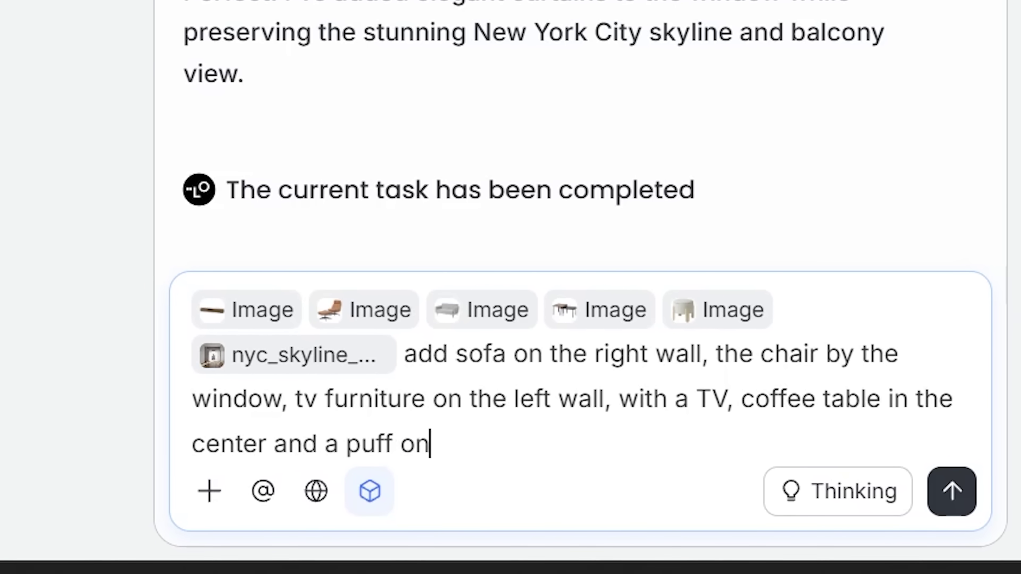
type(" the foreground")
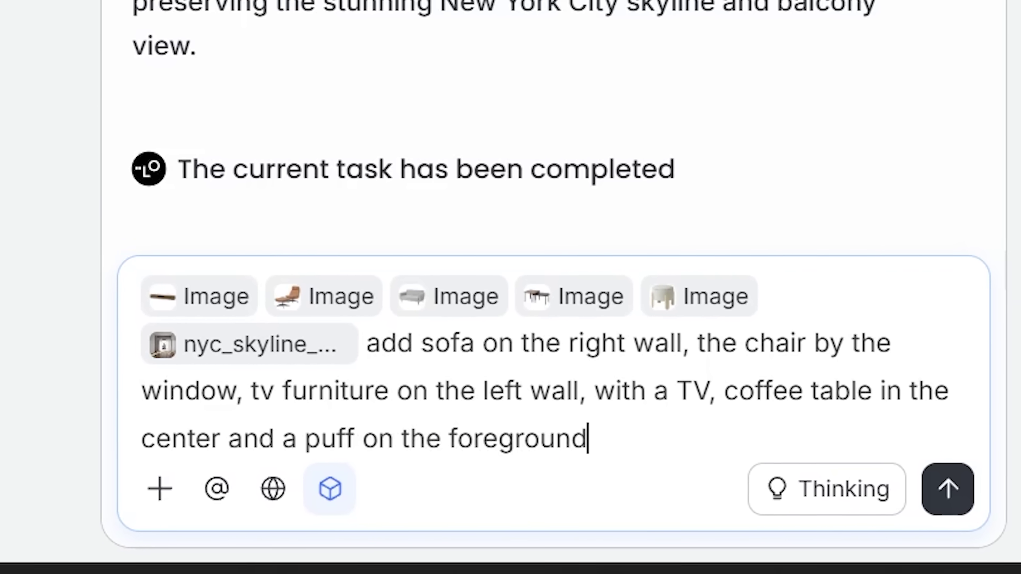
key("Return")
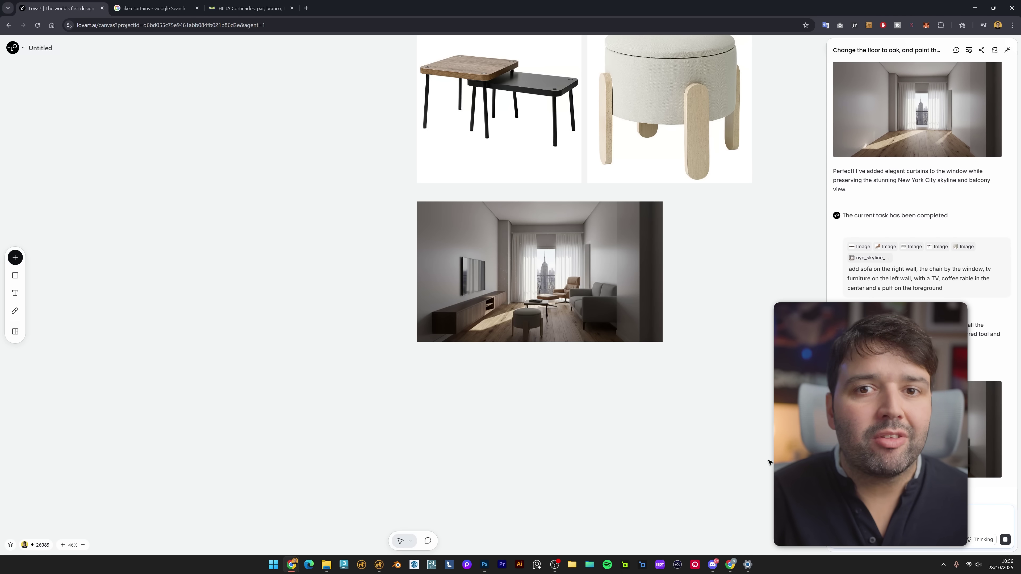
- Select the generated living-room image and zoom in to inspect the furnishings
left_click(621, 306)
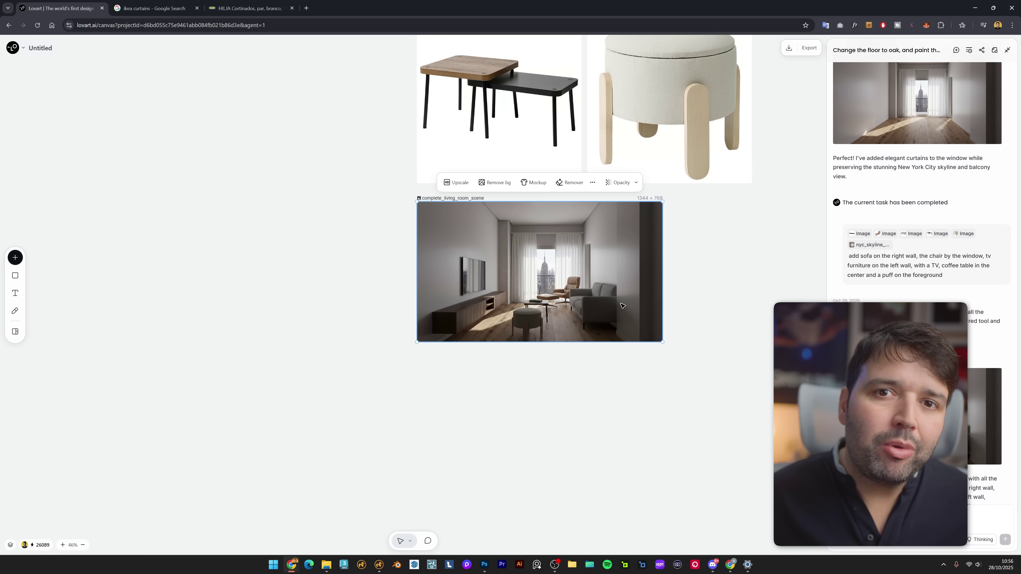
scroll(621, 305, "up", 3)
scroll(611, 319, "up", 5)
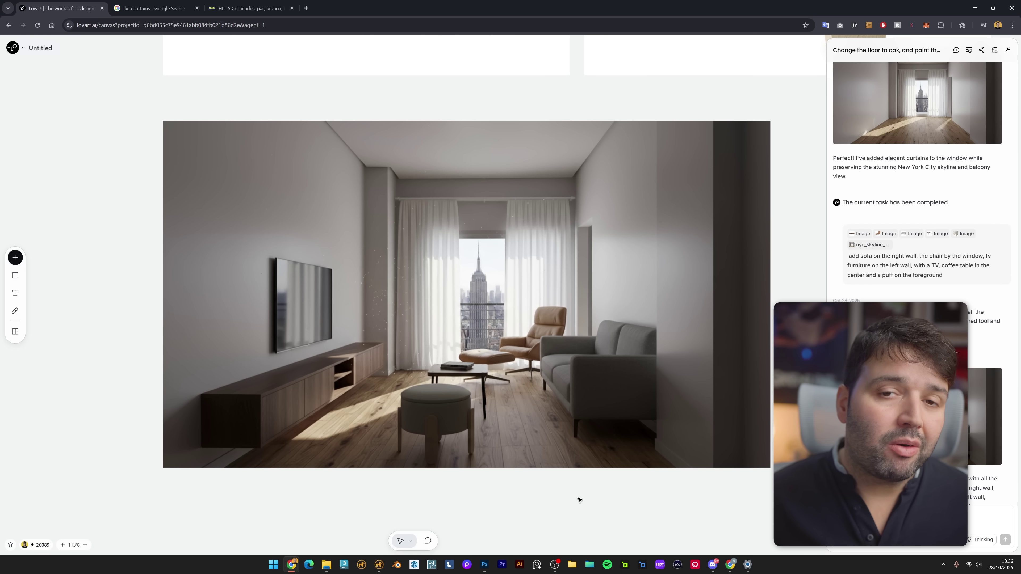
scroll(578, 499, "down", 2)
left_click_drag(576, 503, 565, 485)
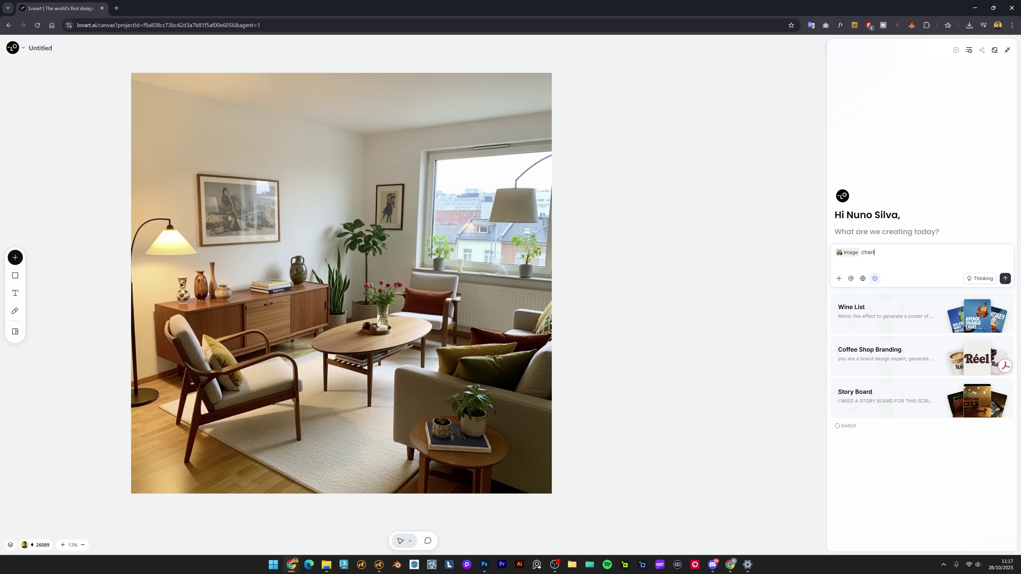
- Type the 'change to night environment' request and scroll the canvas to compare images
type("night env")
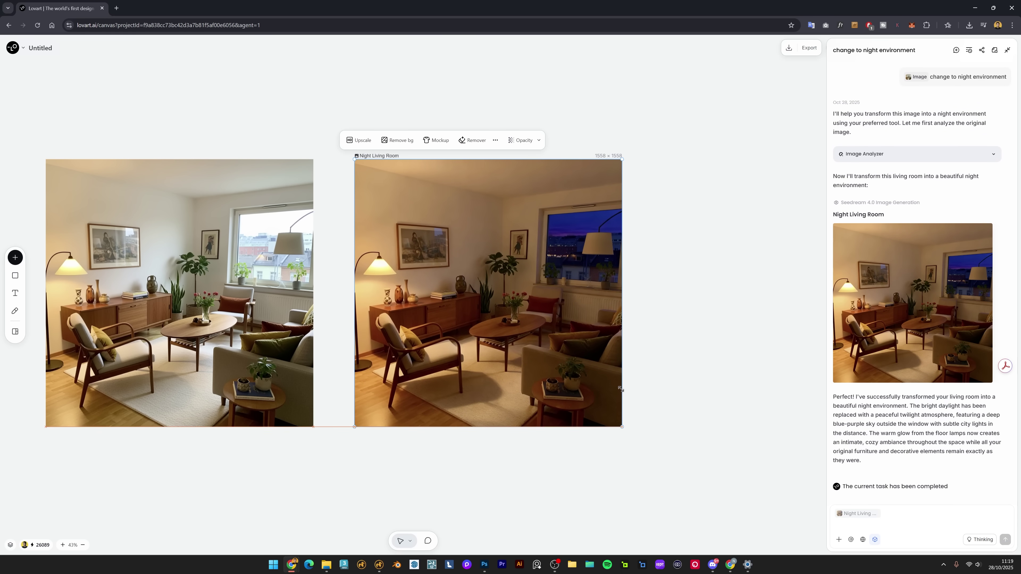
scroll(685, 349, "up", 3)
scroll(658, 298, "left", 2)
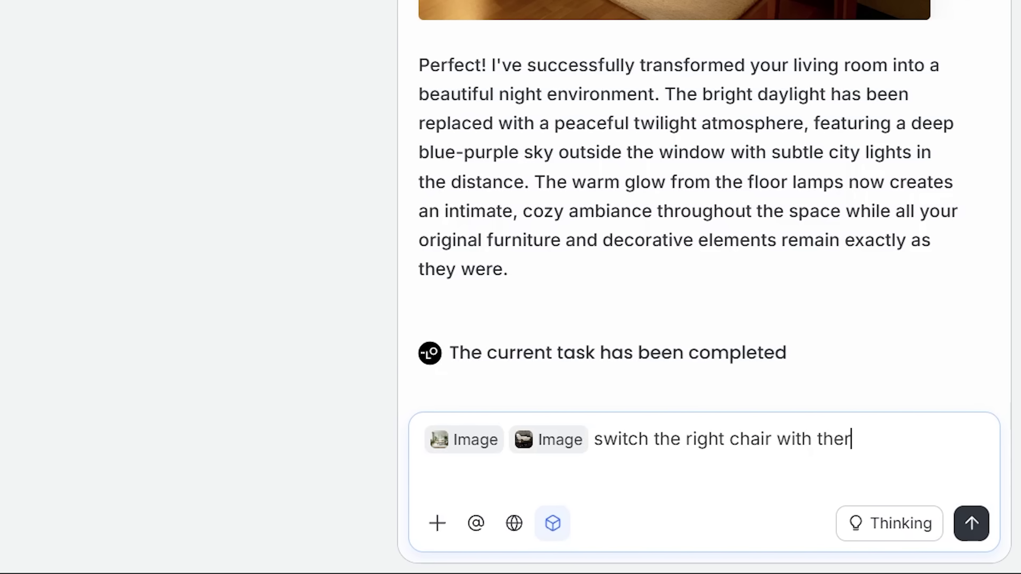
- Send 'switch the right chair with the reference provided' and centre the updated living room
type("vided")
key("Return")
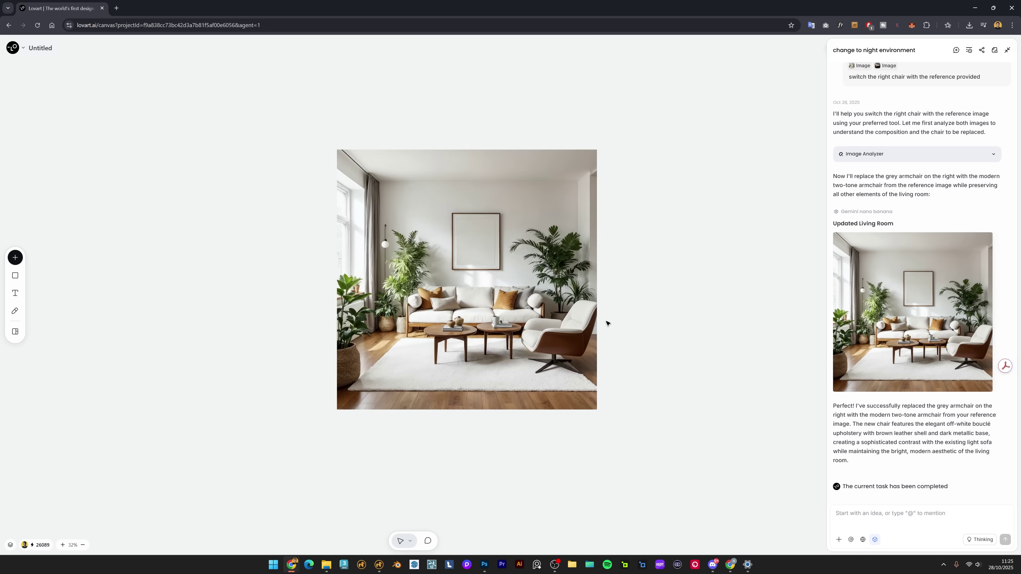
scroll(606, 322, "up", 3)
left_click_drag(687, 351, 707, 358)
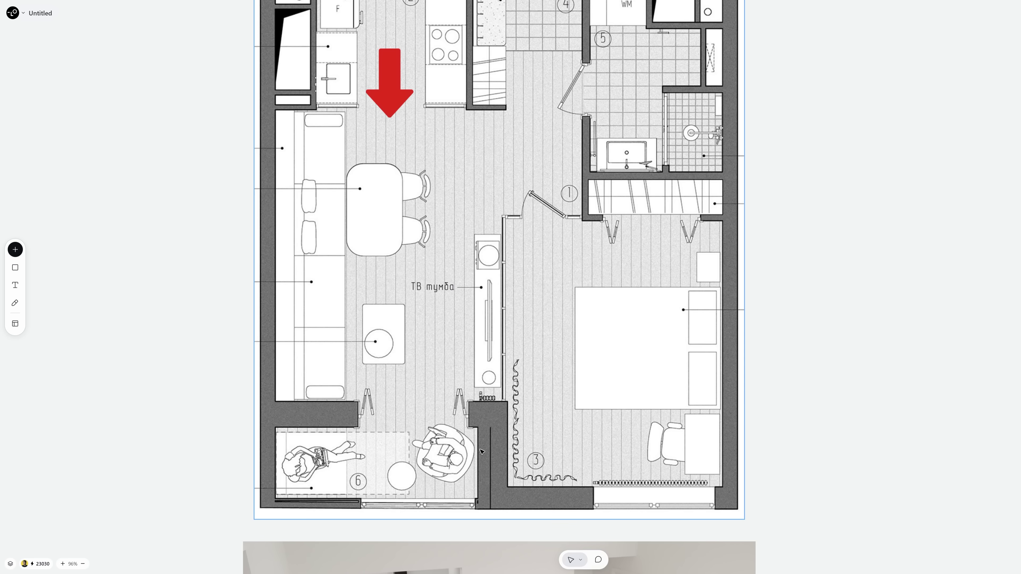
- Scroll down the canvas through the floor plan, 3D render and isometric render
scroll(523, 518, "down", 1)
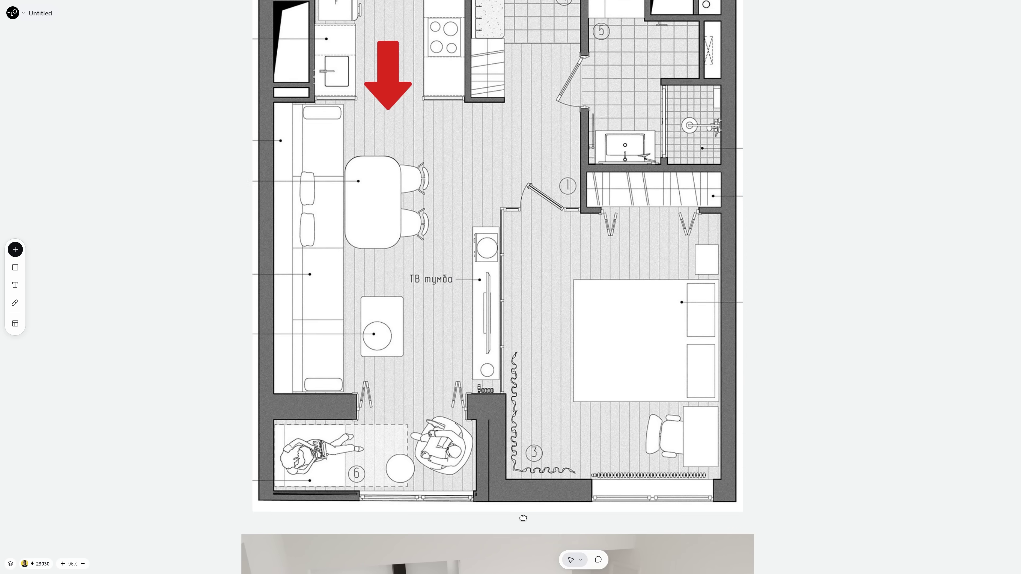
scroll(523, 518, "down", 10)
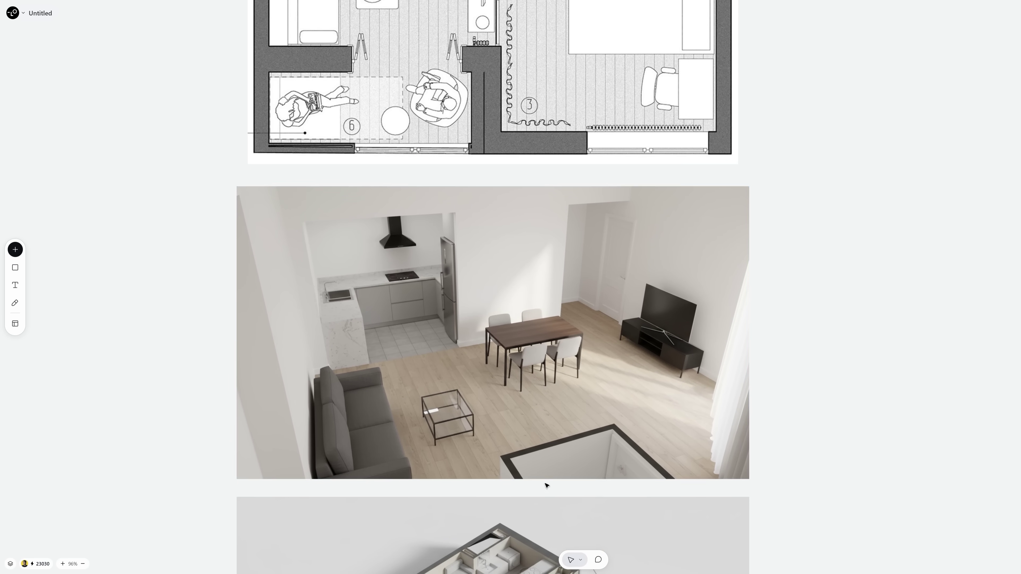
scroll(471, 454, "down", 9)
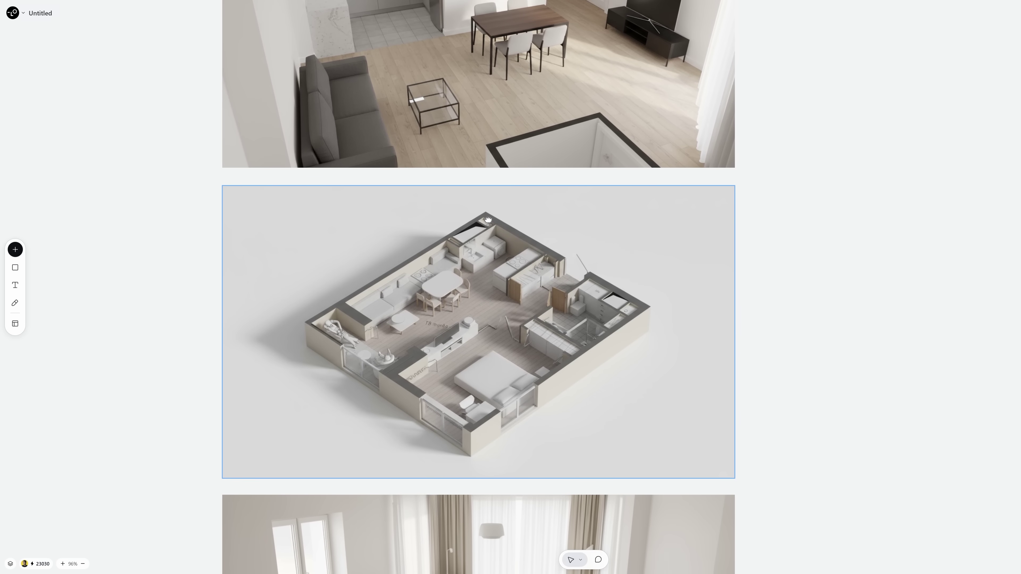
scroll(477, 478, "down", 8)
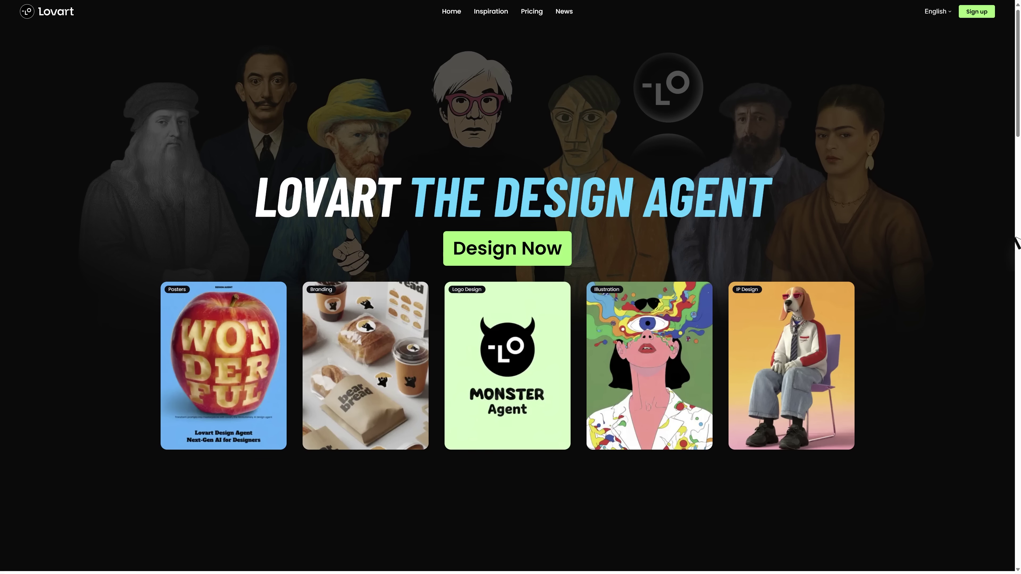
- Scroll the Lovart homepage down to the Starter, Basic, Pro and Ultimate pricing plans
scroll(1007, 257, "down", 10)
scroll(960, 291, "down", 15)
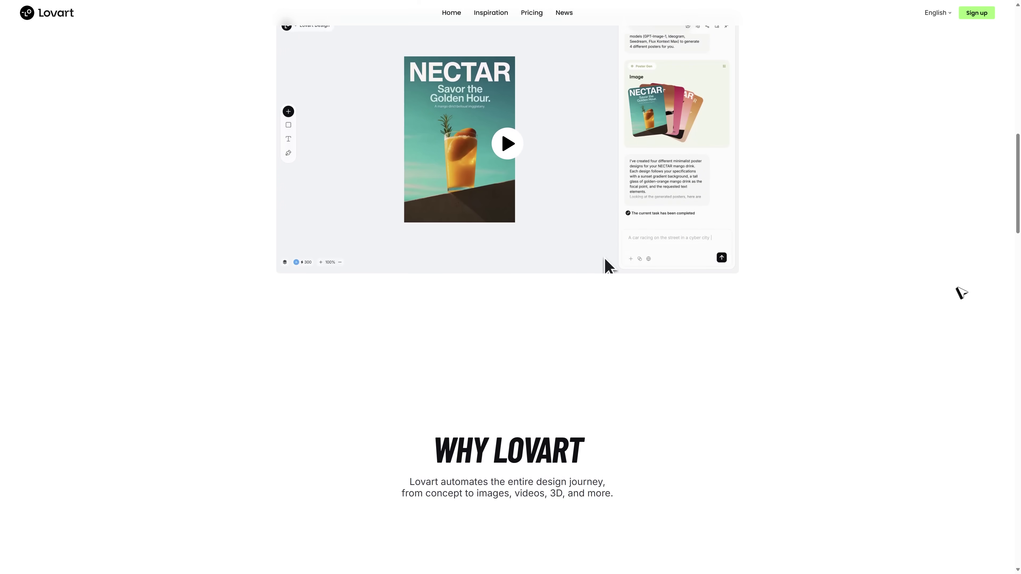
scroll(962, 293, "down", 15)
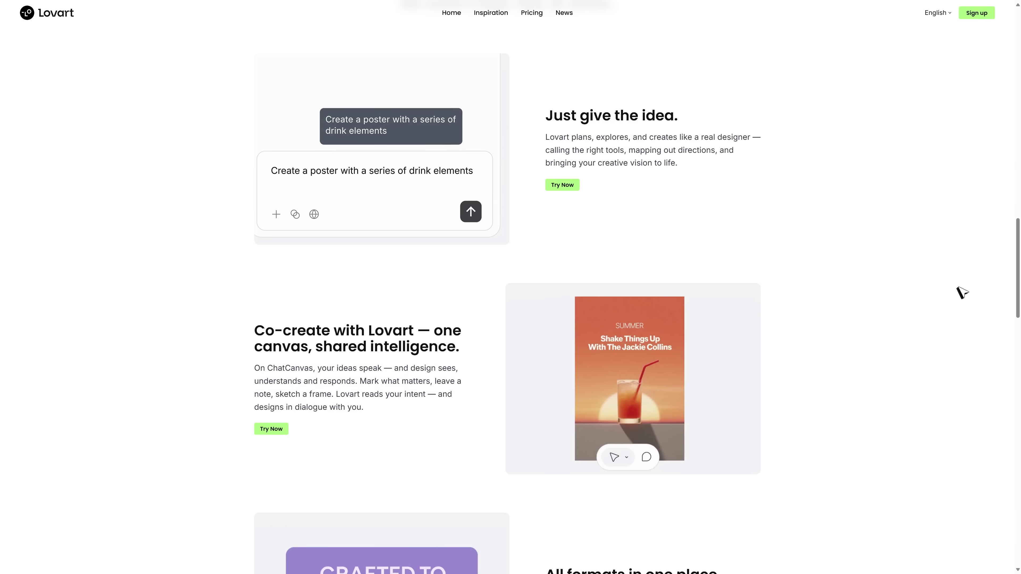
scroll(960, 294, "down", 15)
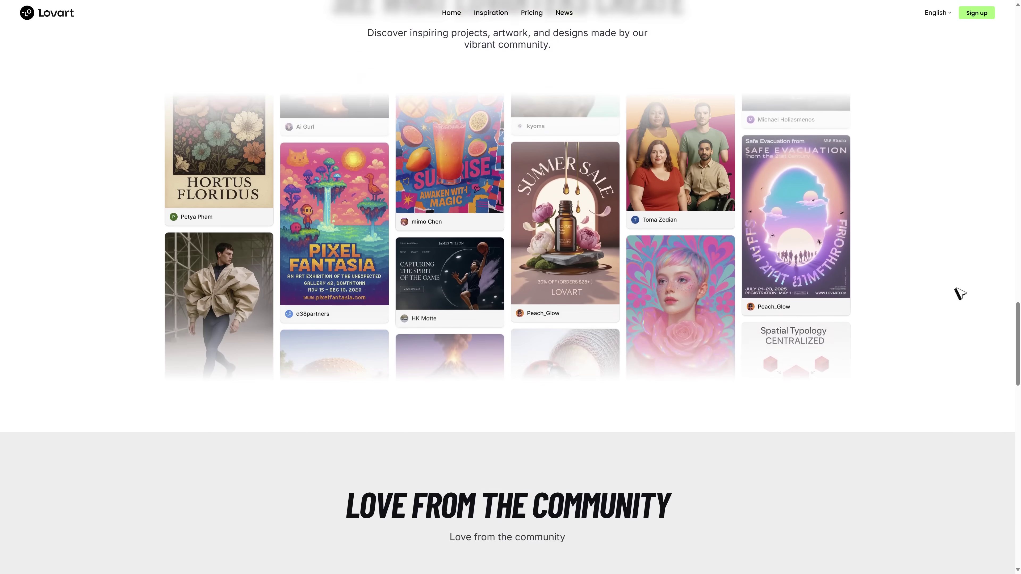
scroll(959, 294, "down", 5)
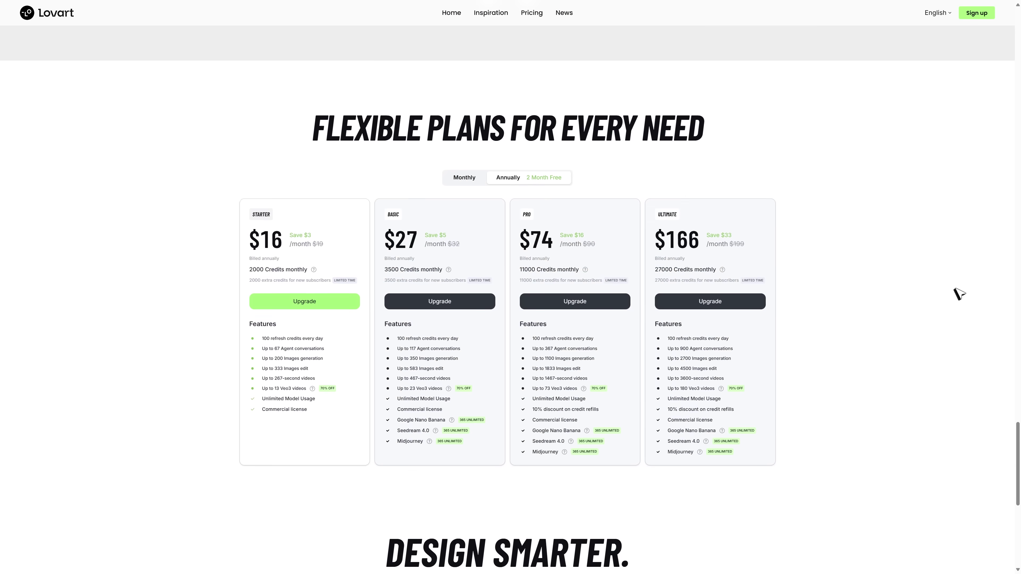